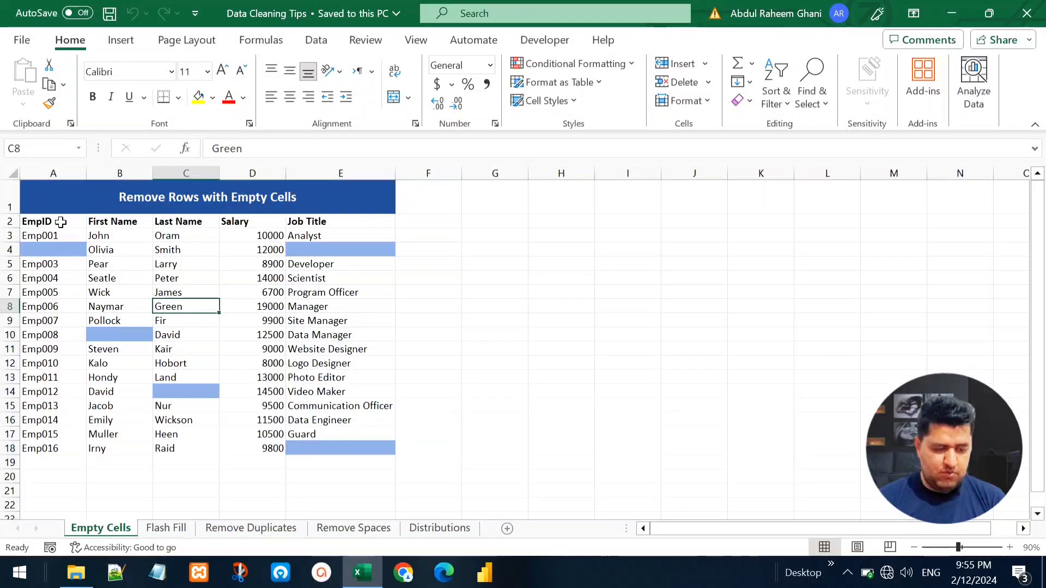
# Select the employee table A2:E18 and use Go To Special to pick out all blank cells.
pyautogui.moveTo(61, 223); pyautogui.dragTo(339, 448)
pyautogui.hotkey('ctrl', 'g')
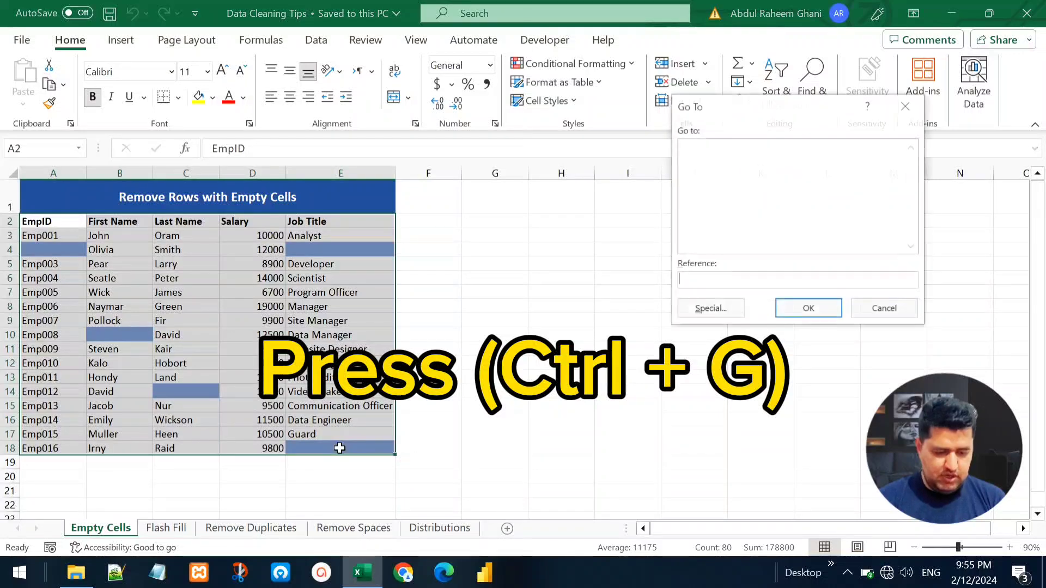
pyautogui.moveTo(751, 108); pyautogui.dragTo(495, 145)
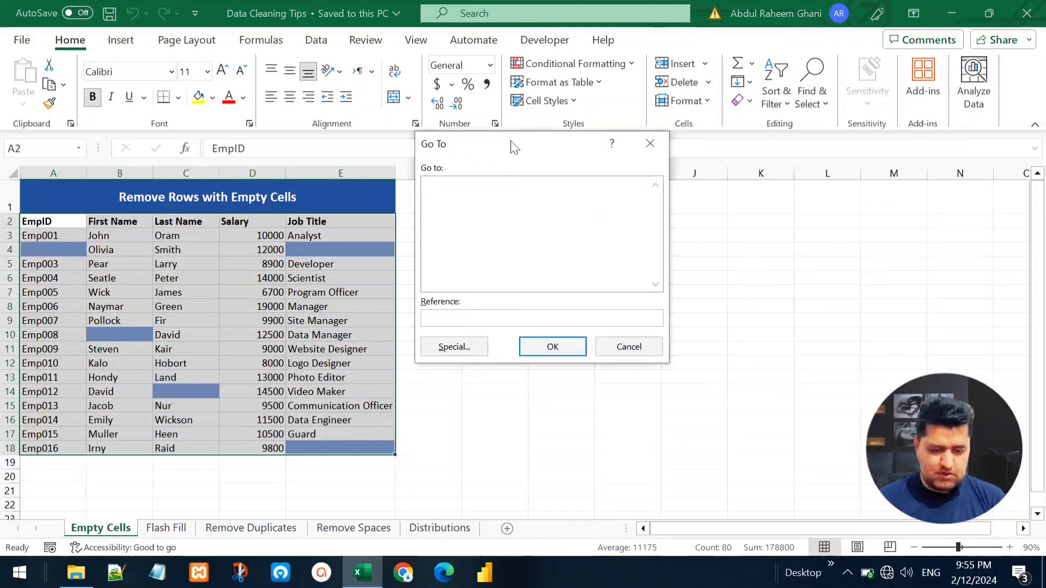
pyautogui.click(451, 349)
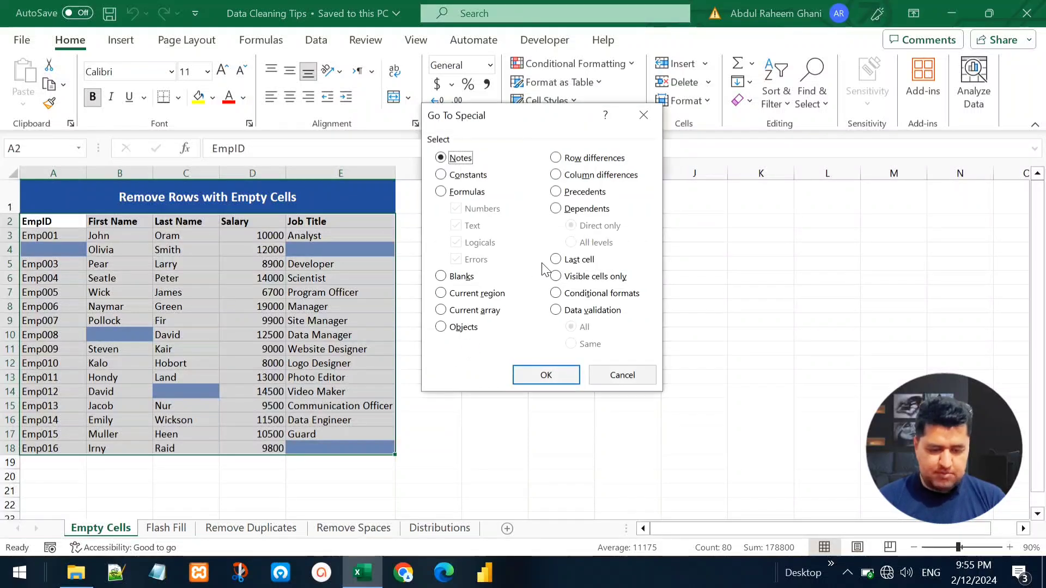
pyautogui.click(440, 277)
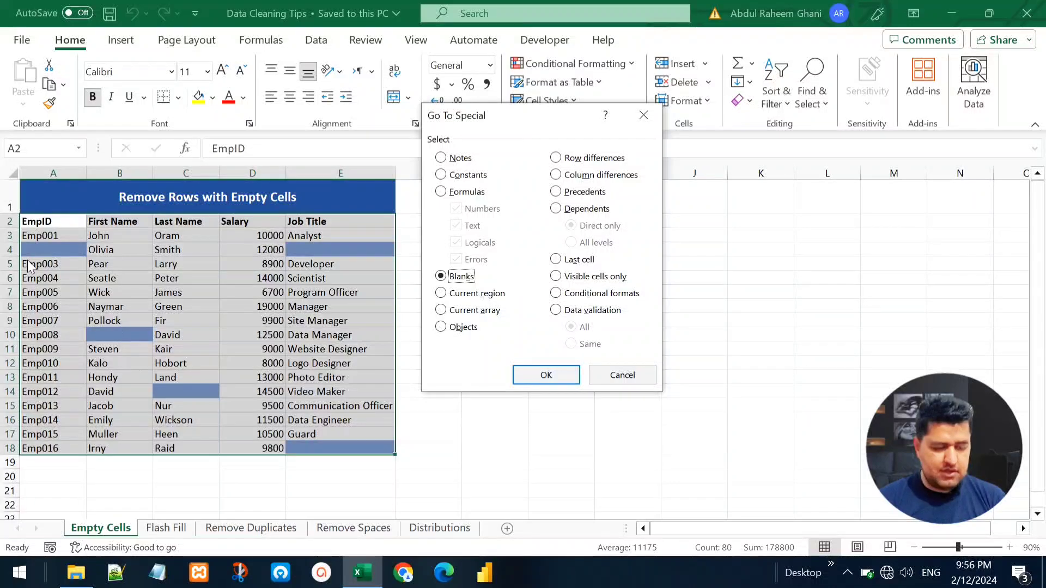
pyautogui.click(556, 376)
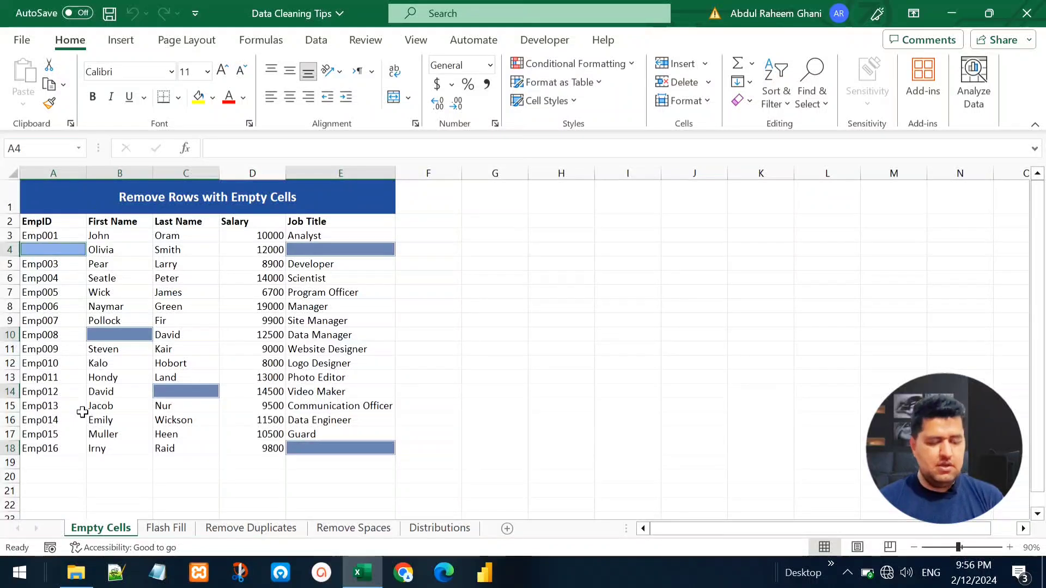
# Delete the entire rows holding the selected blank cells, leaving 12 employee rows.
pyautogui.rightClick(303, 250)
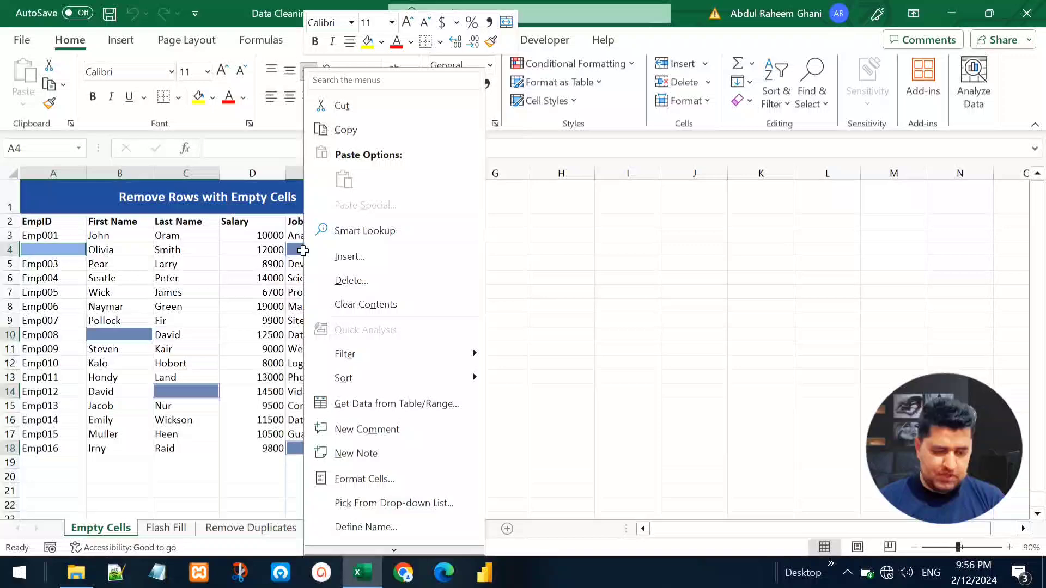
pyautogui.click(367, 279)
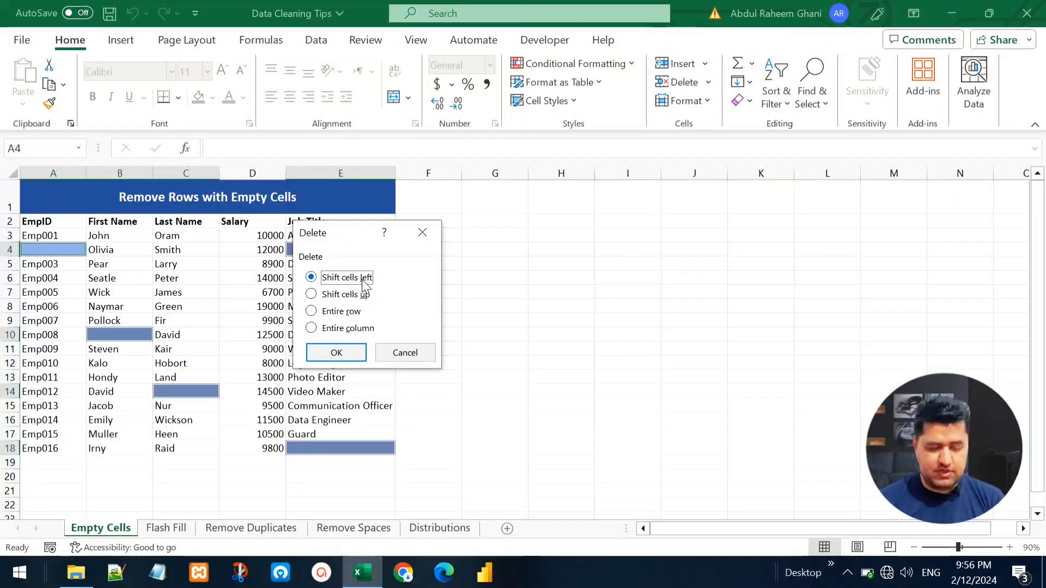
pyautogui.click(333, 315)
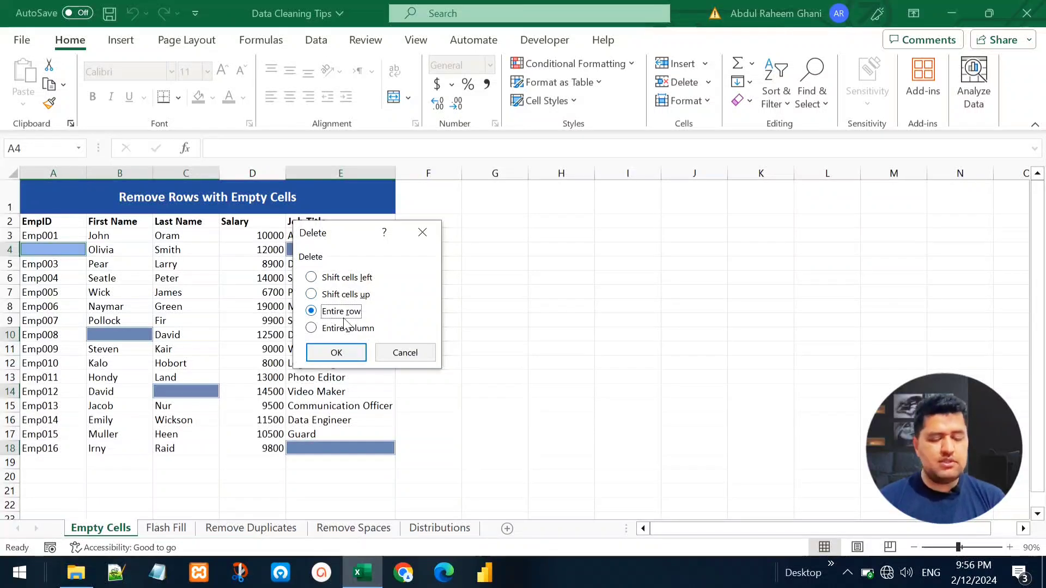
pyautogui.click(328, 354)
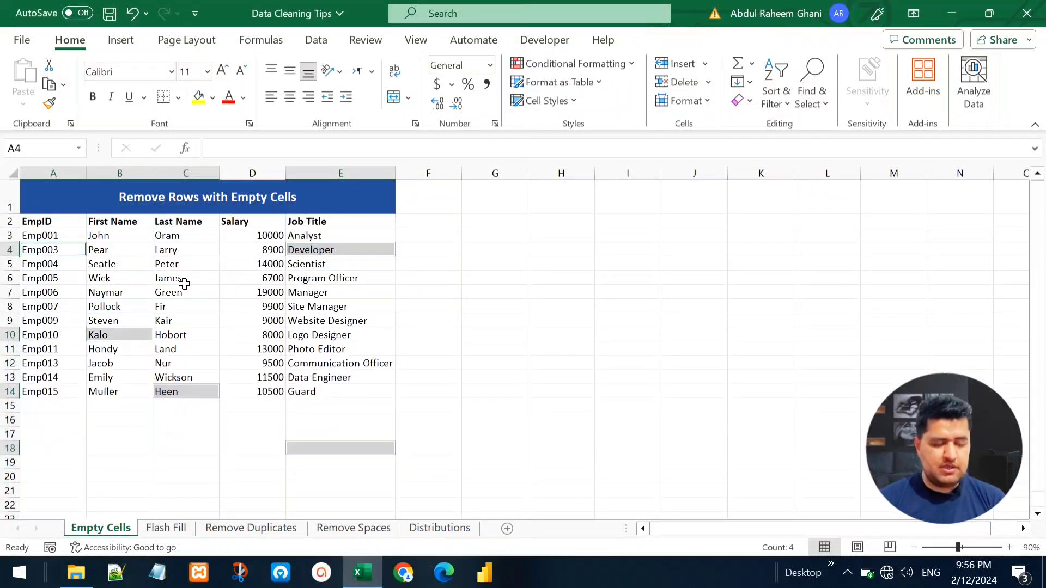
pyautogui.click(179, 287)
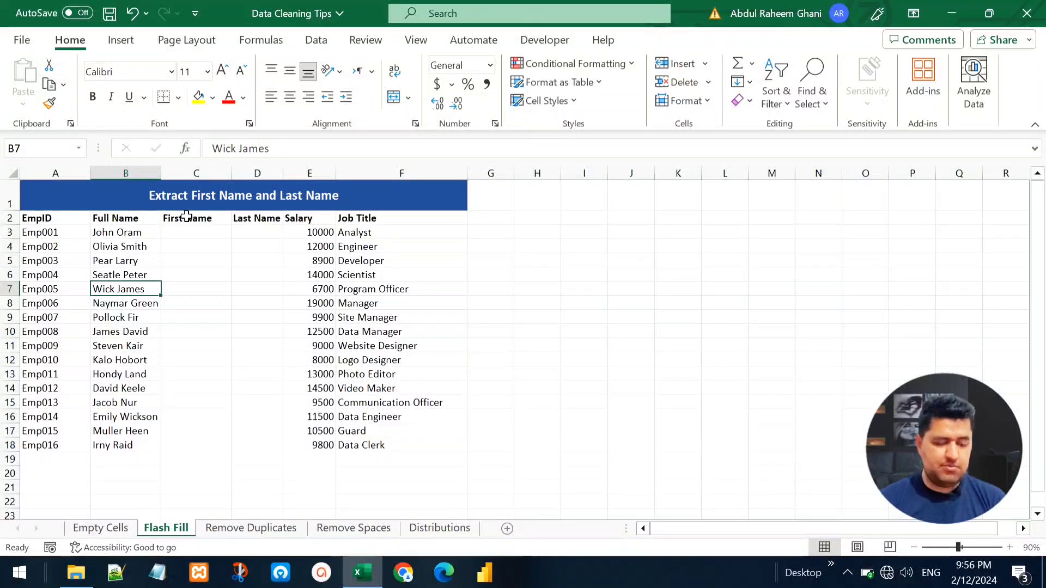
# Enter 'John' in C3 and Flash Fill the rest of the First Name column with Ctrl+E.
pyautogui.click(126, 234)
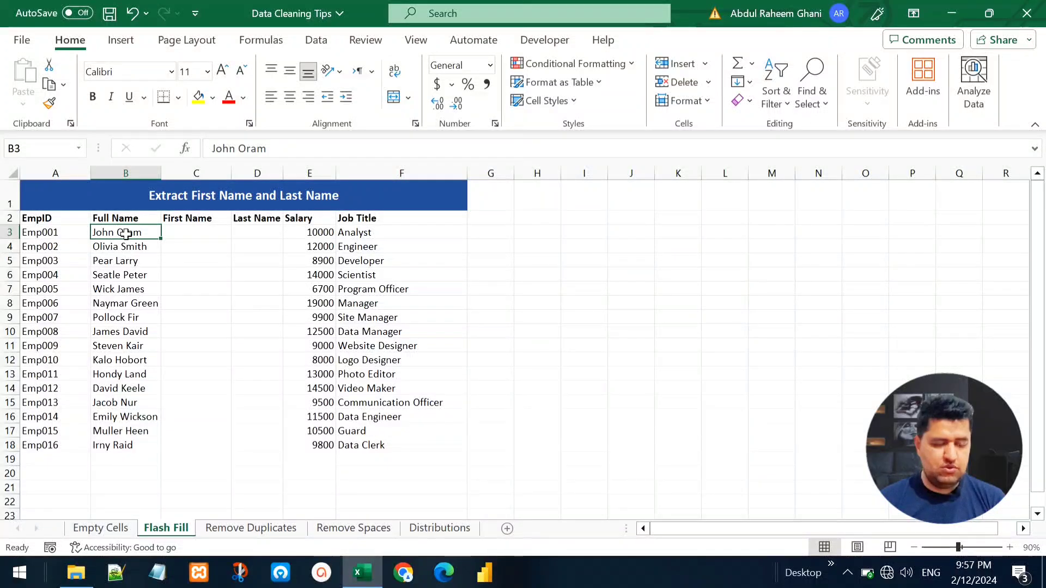
pyautogui.press('Right')
pyautogui.press('Right')
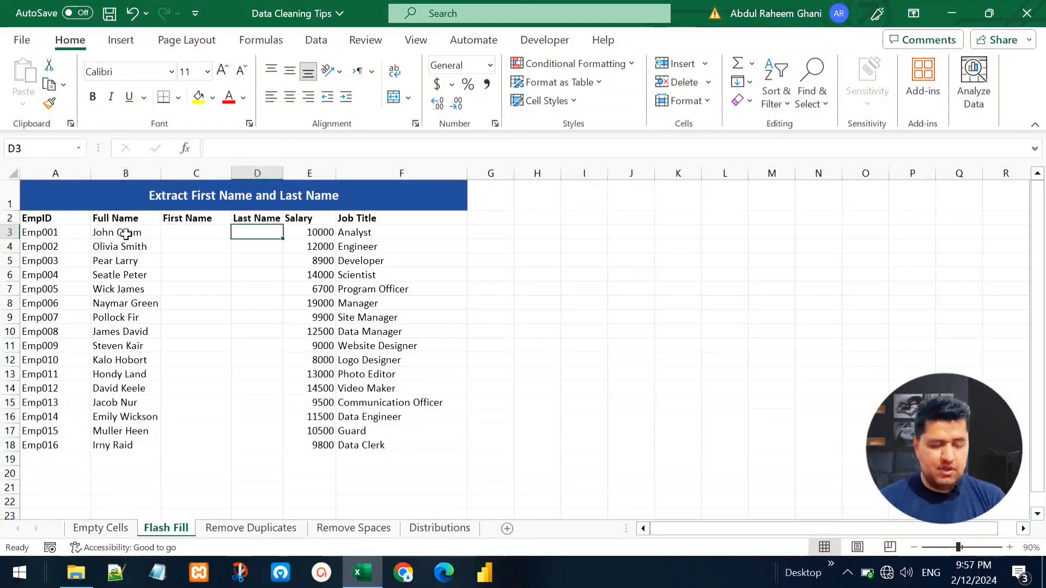
pyautogui.click(184, 232)
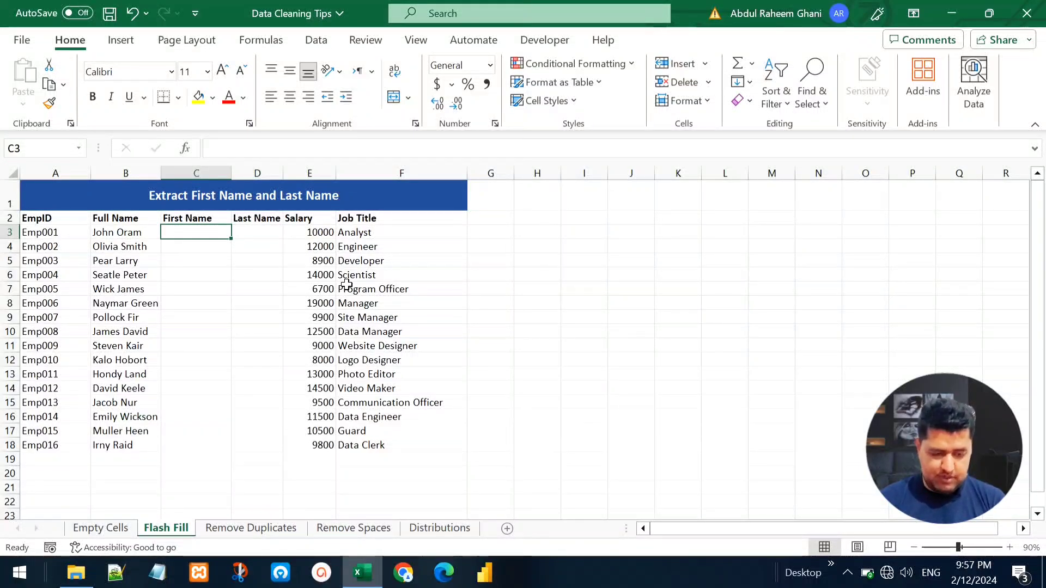
pyautogui.write('John')
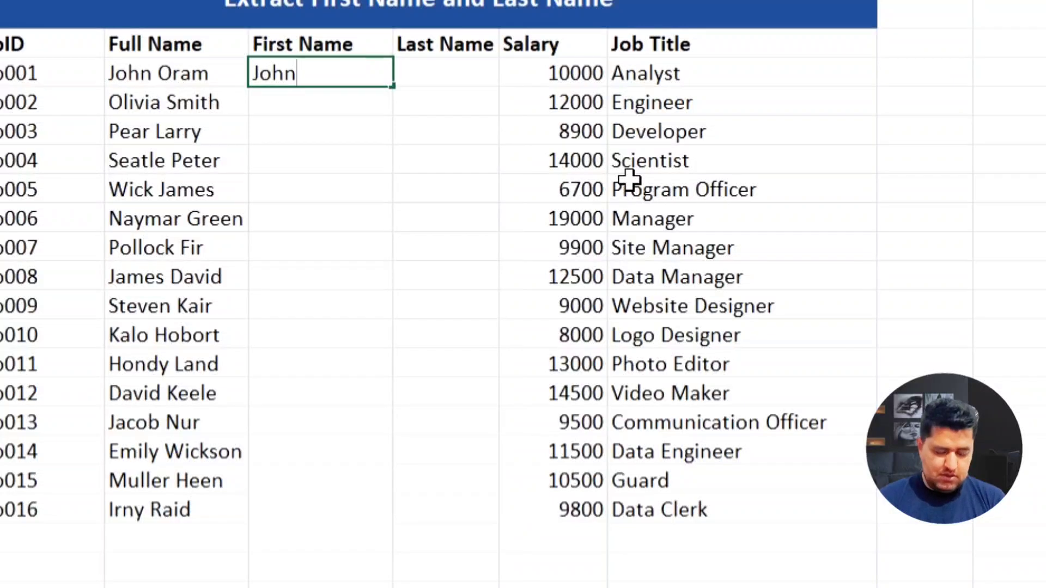
pyautogui.press('Return')
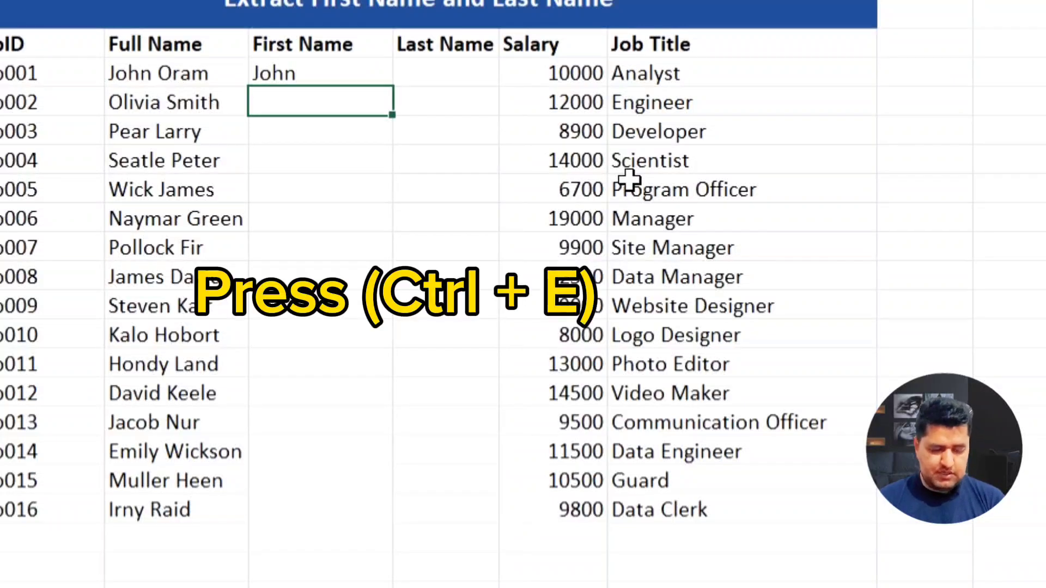
pyautogui.hotkey('ctrl', 'e')
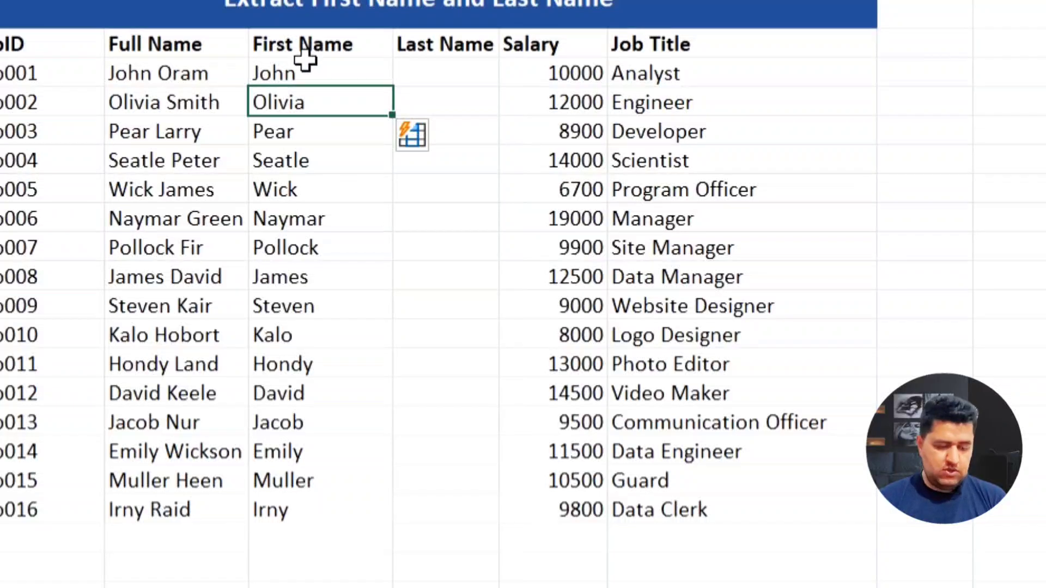
pyautogui.click(421, 68)
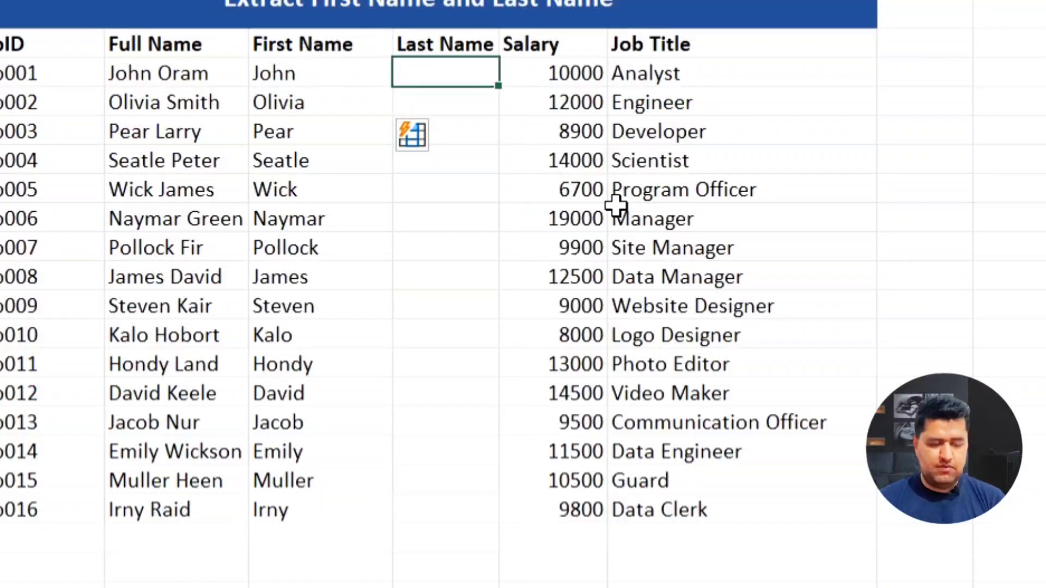
# Enter 'Oram' in D3 and Flash Fill the remaining last names with Ctrl+E.
pyautogui.write('Oram')
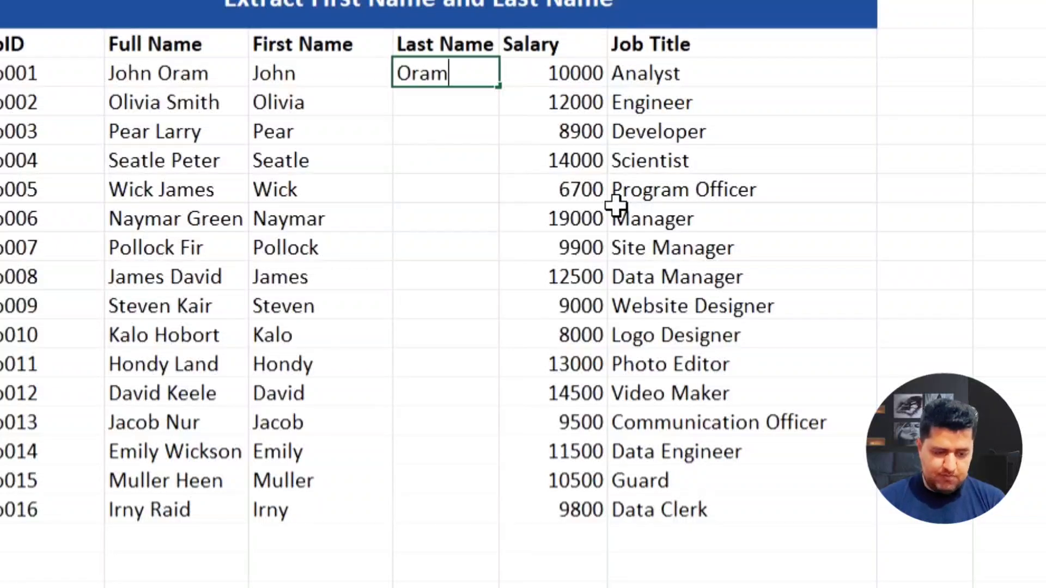
pyautogui.press('Return')
pyautogui.hotkey('ctrl', 'e')
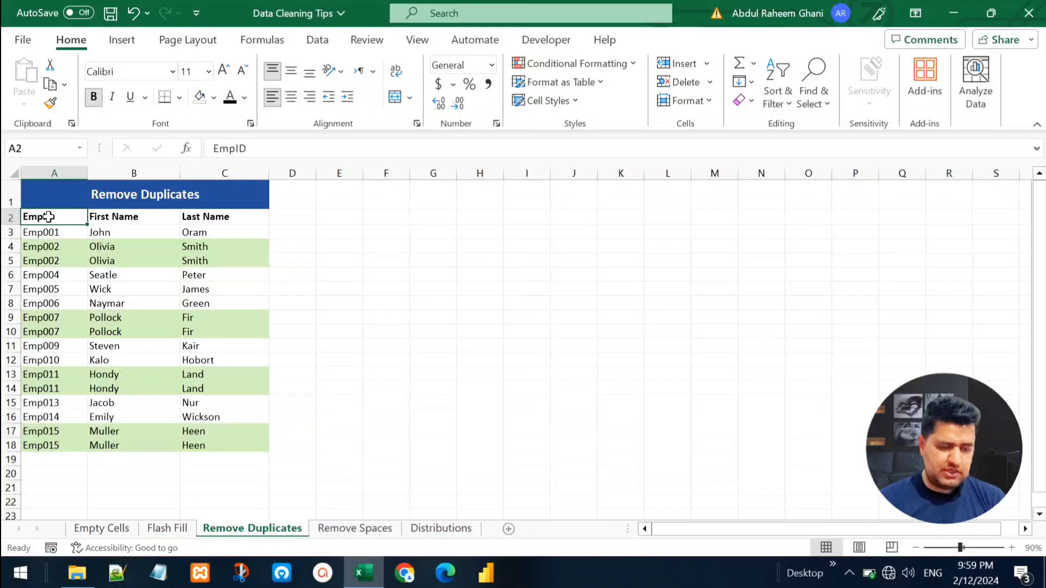
# Run Remove Duplicates on A2:C18, comparing EmpID, First Name and Last Name.
pyautogui.moveTo(63, 217)
pyautogui.mouseDown()
pyautogui.moveTo(212, 378)
pyautogui.moveTo(235, 442)
pyautogui.mouseUp()
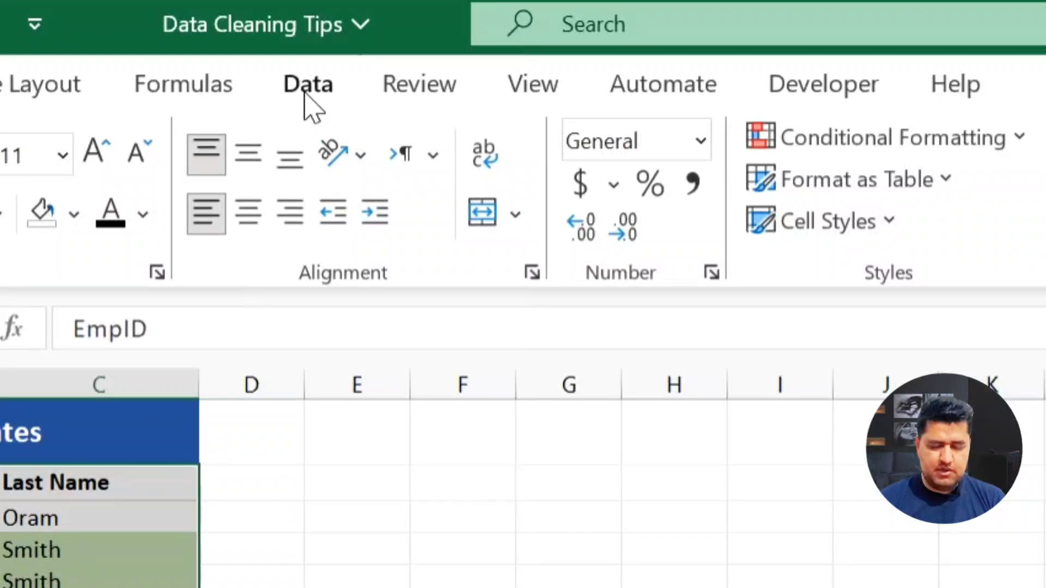
pyautogui.click(306, 92)
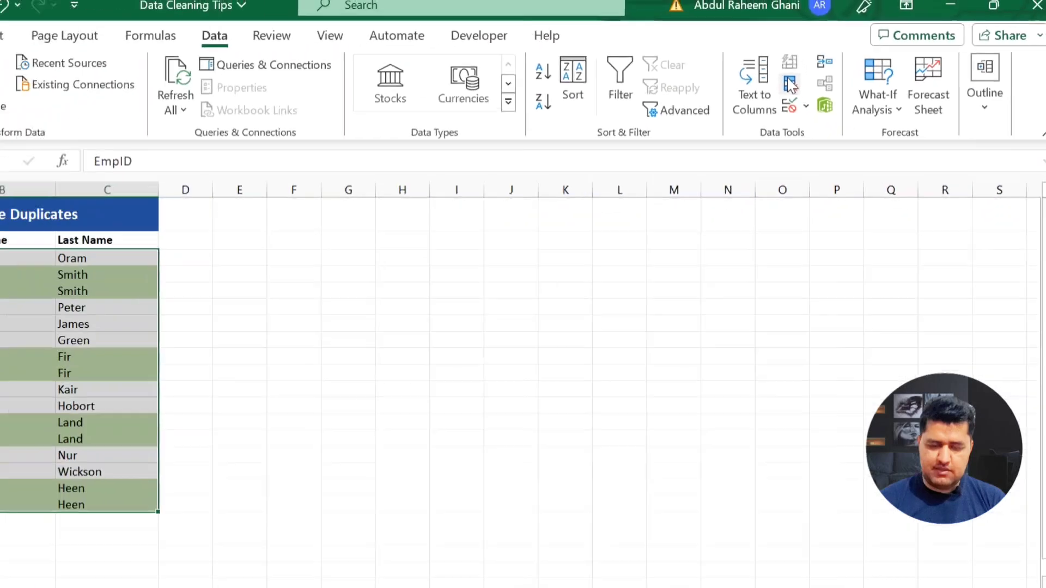
pyautogui.click(789, 83)
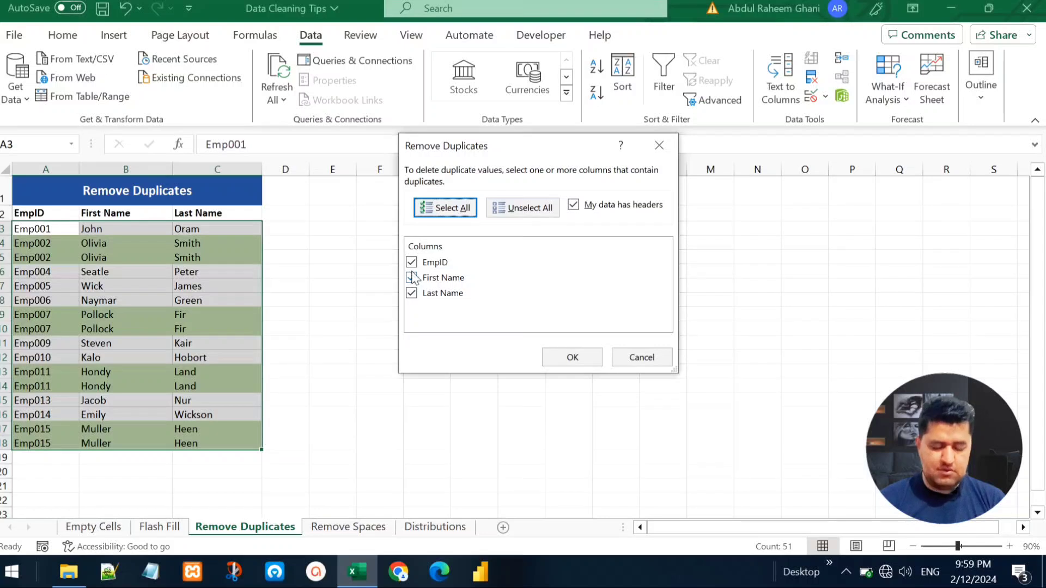
pyautogui.click(412, 293)
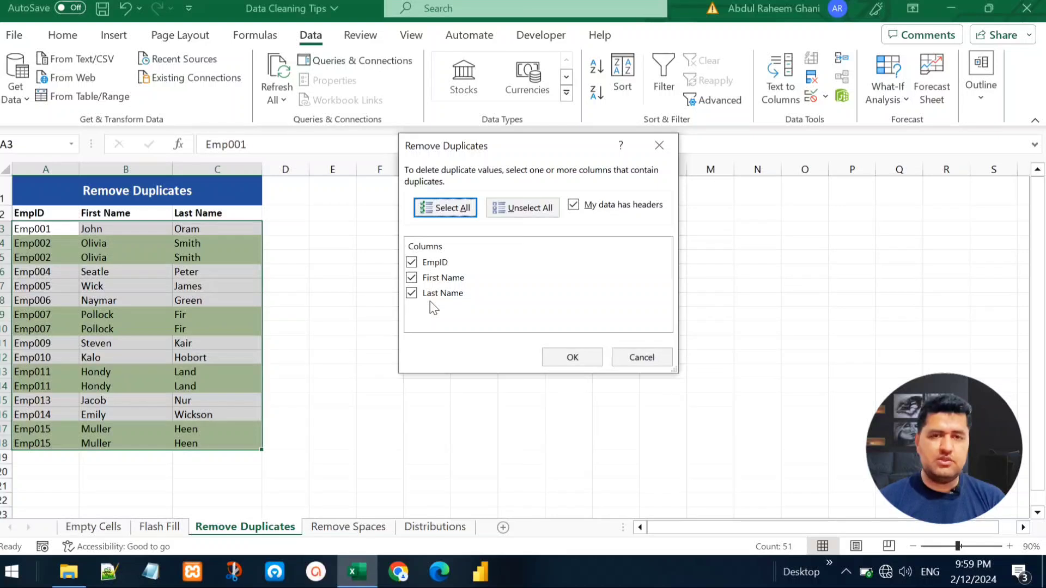
pyautogui.click(567, 358)
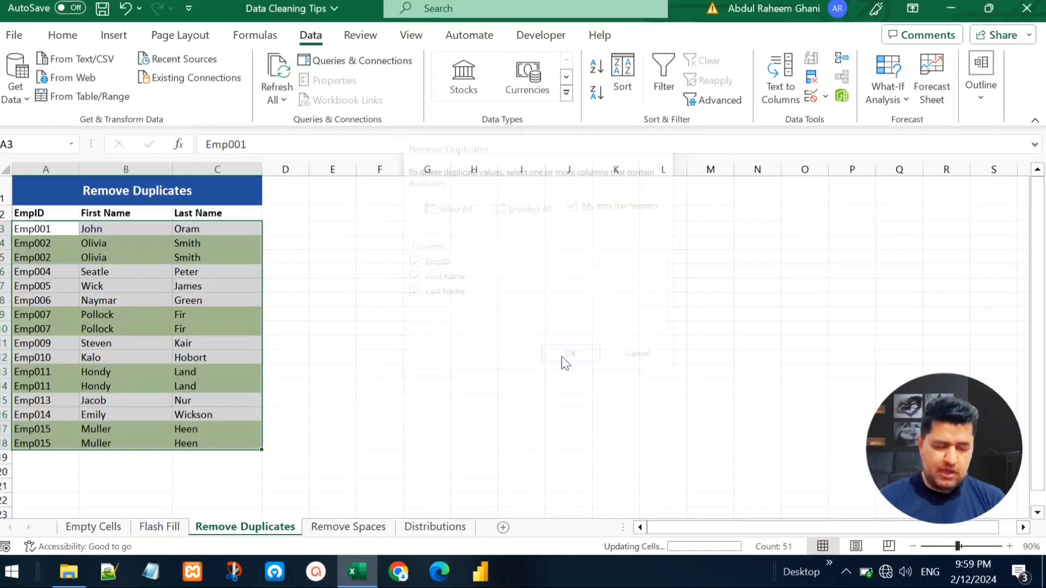
# Dismiss the duplicate-removal summary and review the irregularly spaced names on the Remove Spaces sheet.
pyautogui.click(526, 331)
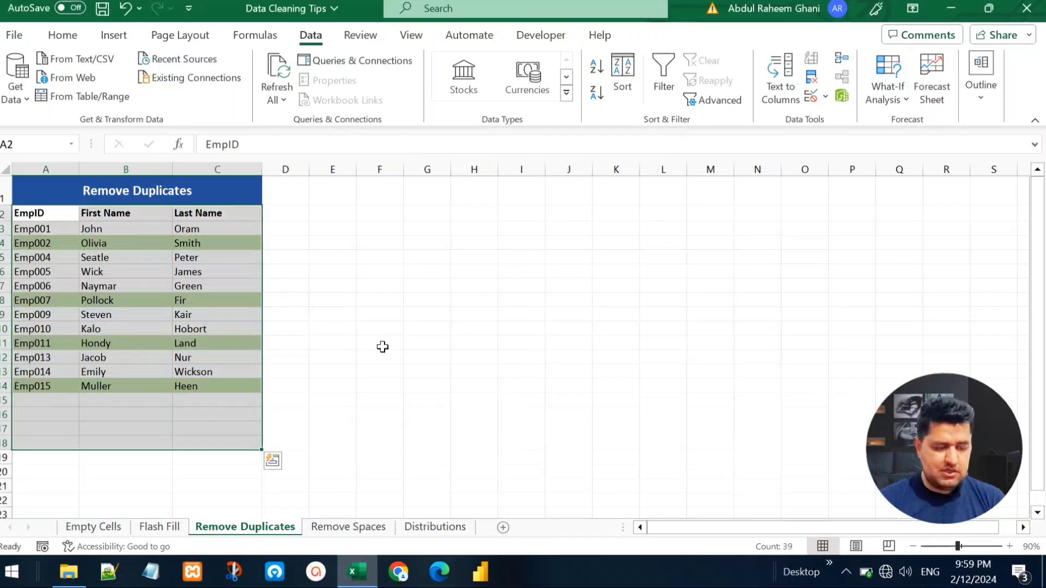
pyautogui.click(70, 267)
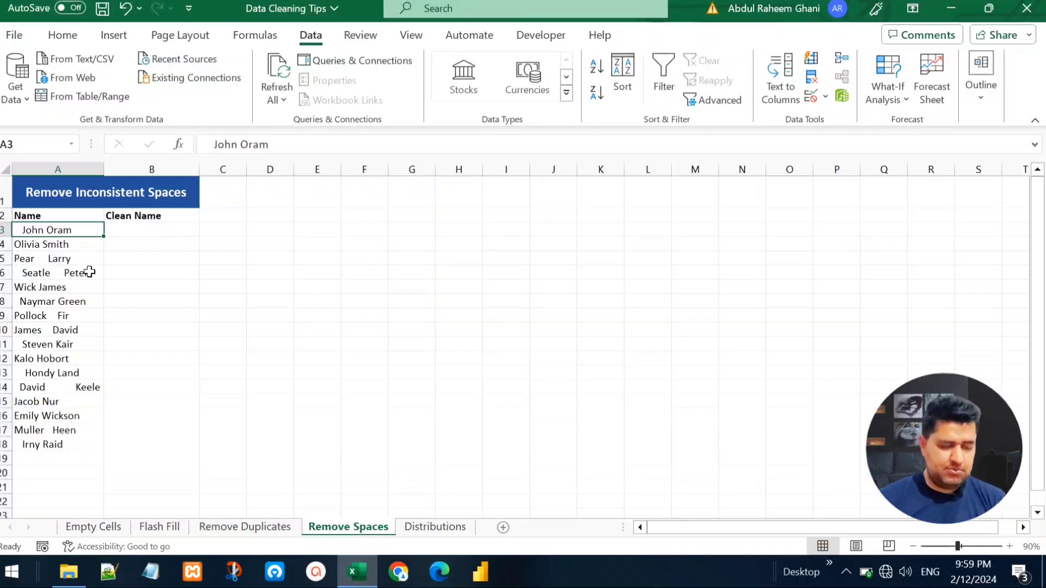
pyautogui.press('Up')
pyautogui.press('Down')
pyautogui.press('Down')
pyautogui.press('Down')
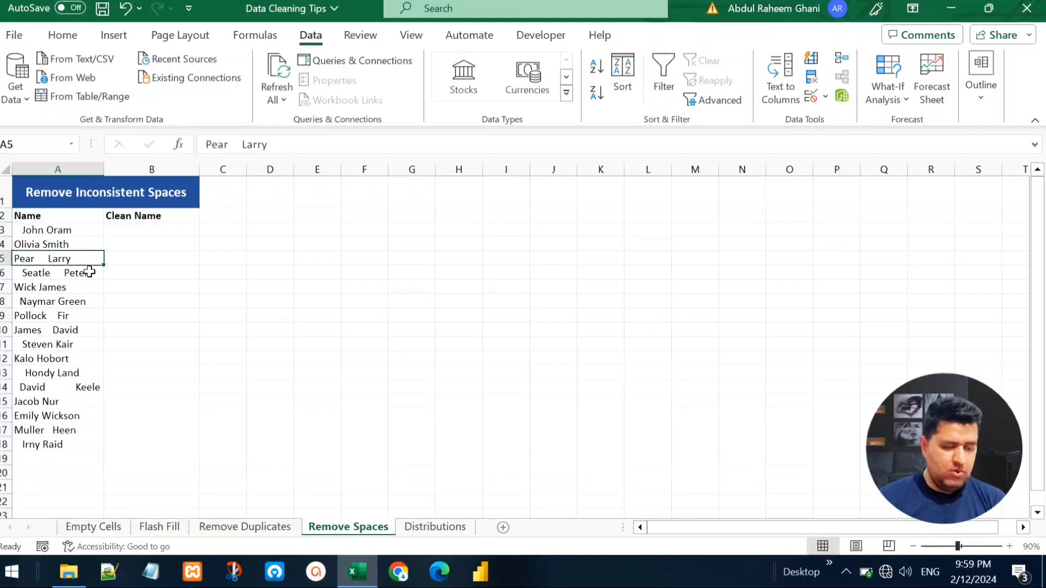
pyautogui.press('Down')
pyautogui.press('Down')
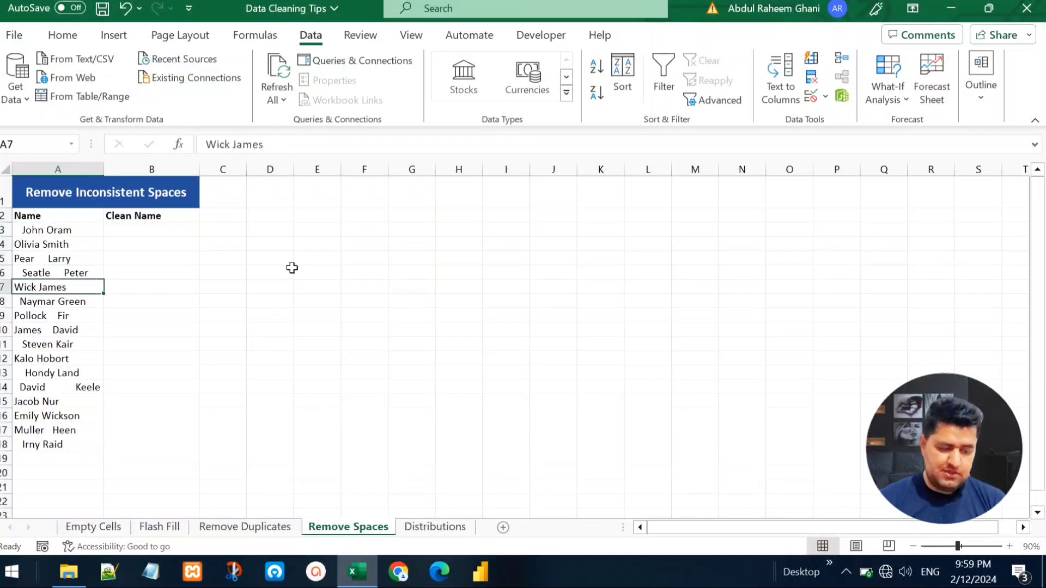
pyautogui.press('Up')
pyautogui.press('Up')
pyautogui.press('Up')
pyautogui.press('Up')
pyautogui.press('Up')
pyautogui.press('Down')
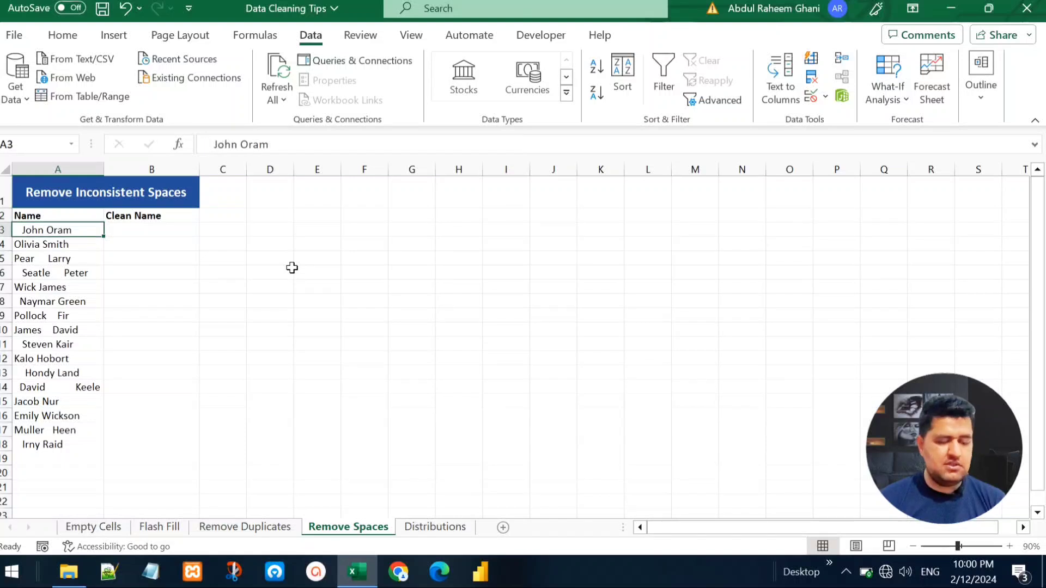
pyautogui.press('Down')
pyautogui.press('Down')
pyautogui.press('Down')
pyautogui.press('Down')
pyautogui.press('Down')
pyautogui.press('Down')
pyautogui.press('Up')
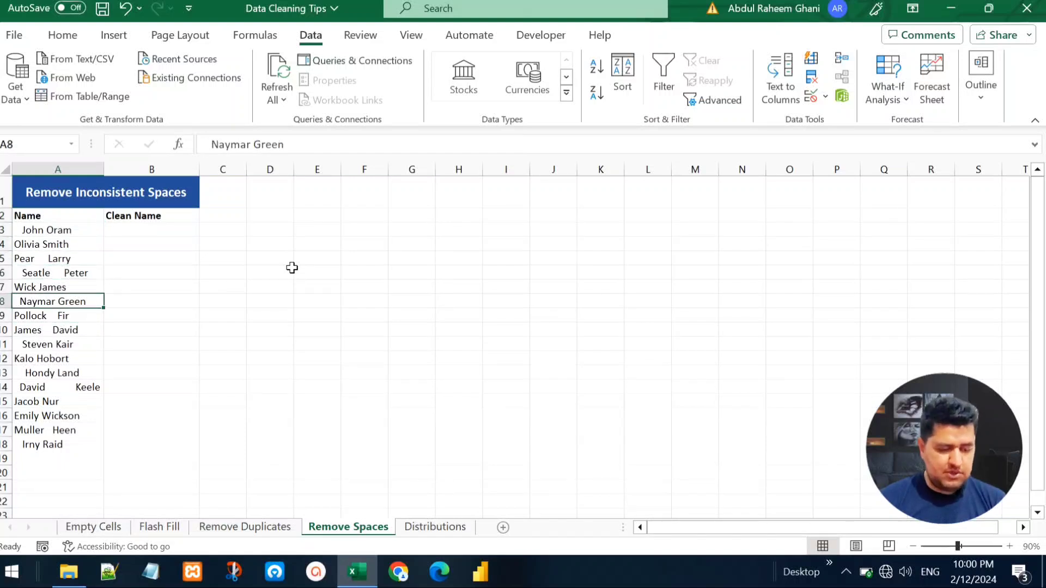
# Select the first Clean Name cell B3.
pyautogui.click(136, 231)
pyautogui.moveTo(58, 229); pyautogui.dragTo(199, 299)
pyautogui.hotkey('shift', 'BackSpace')
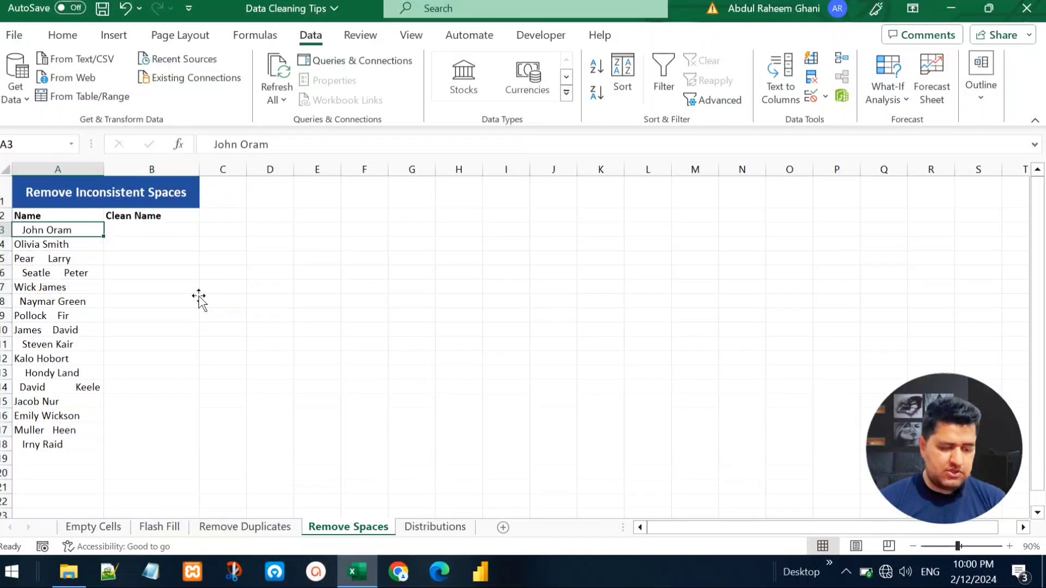
pyautogui.press('Right')
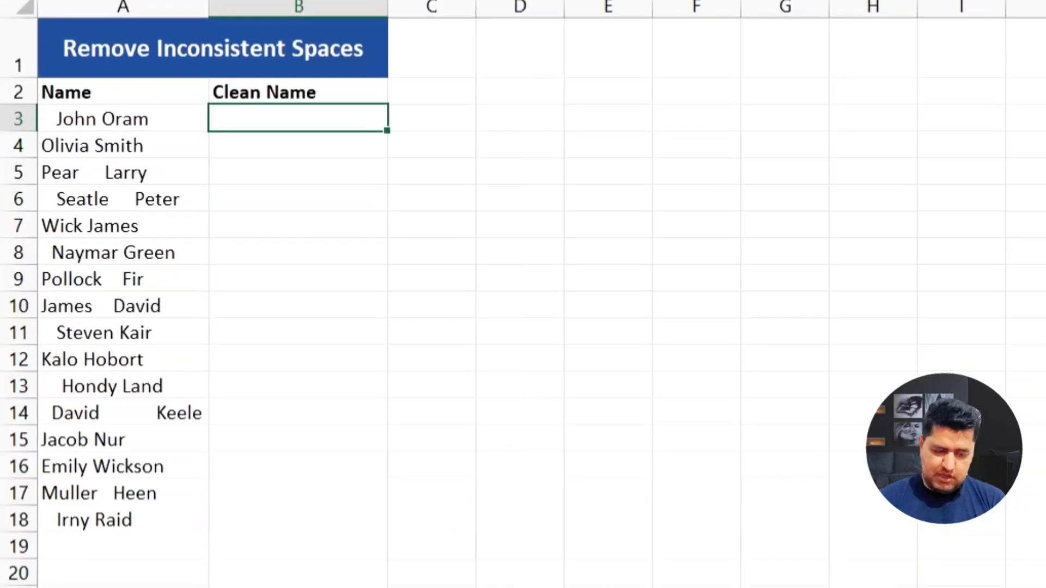
# Enter =TRIM(A3) in B3 and fill it down to B18 for all 16 names.
pyautogui.write('TRI')
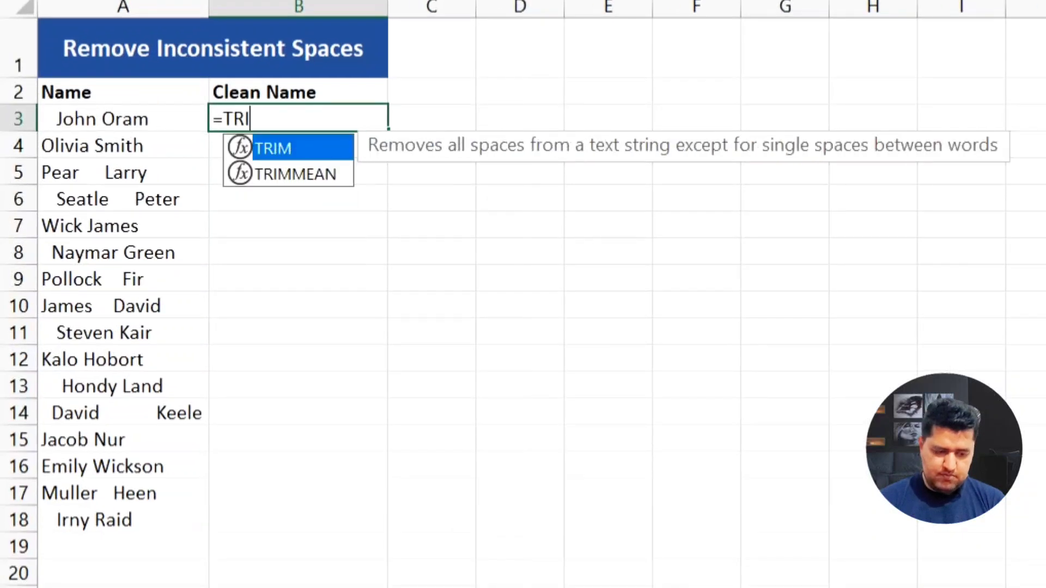
pyautogui.press('Tab')
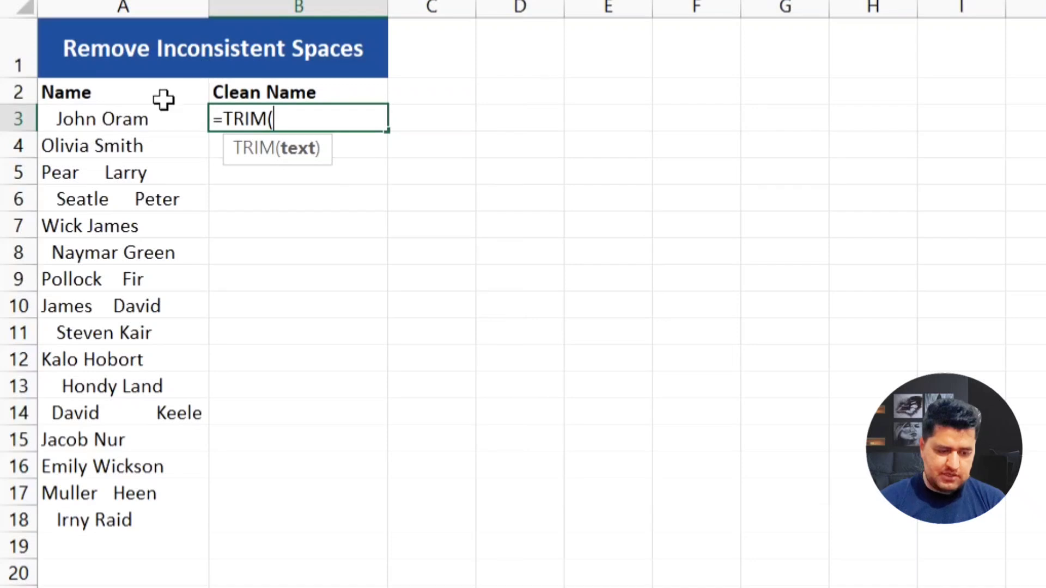
pyautogui.click(129, 119)
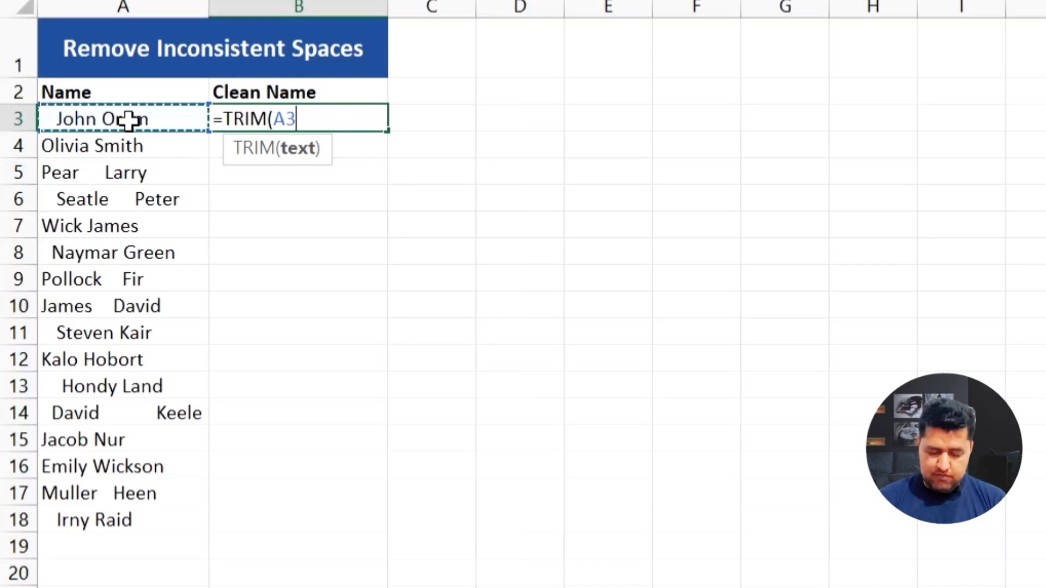
pyautogui.write(')')
pyautogui.press('Return')
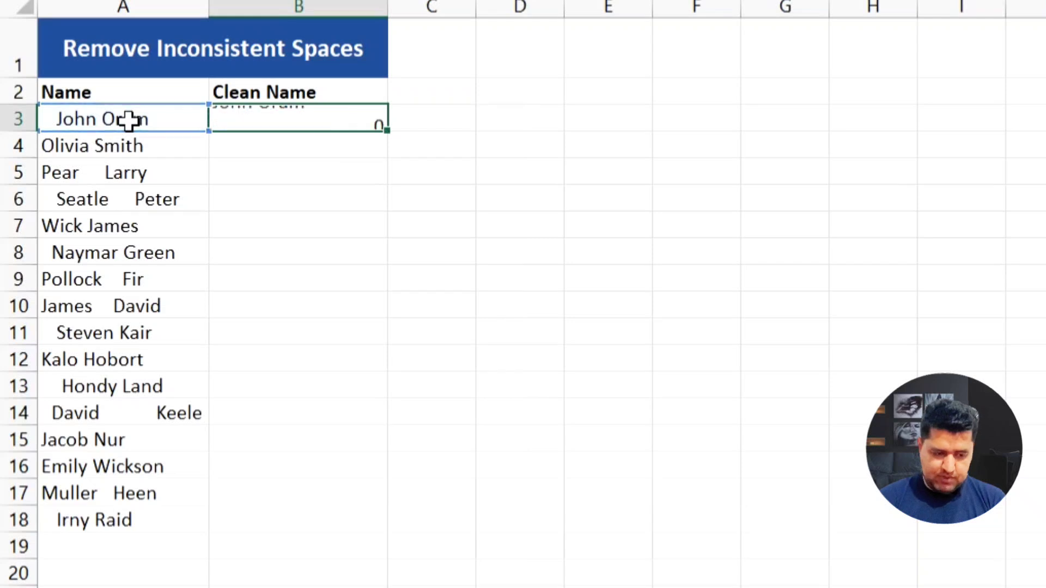
pyautogui.press('Up')
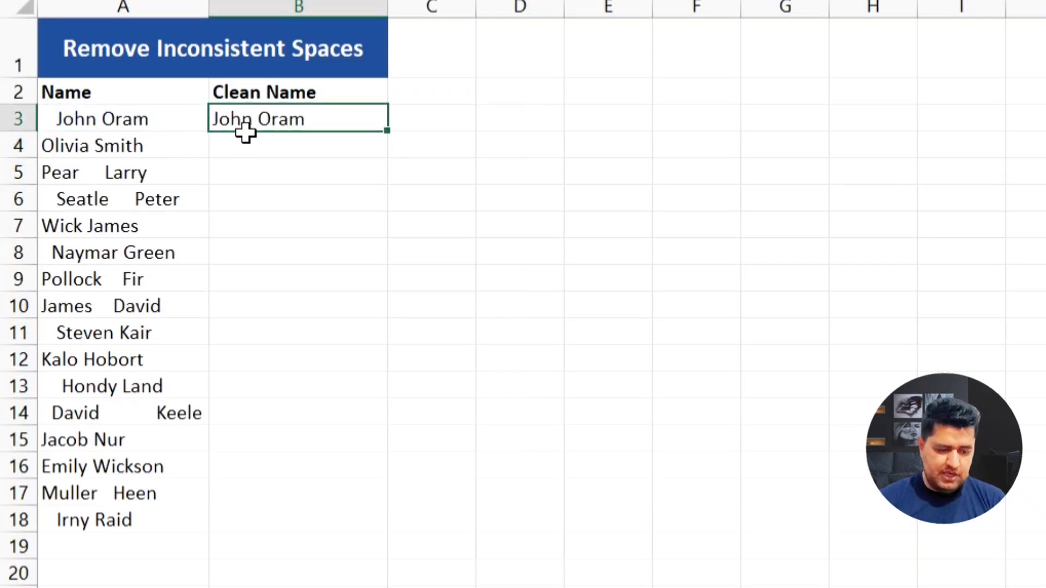
pyautogui.doubleClick(391, 133)
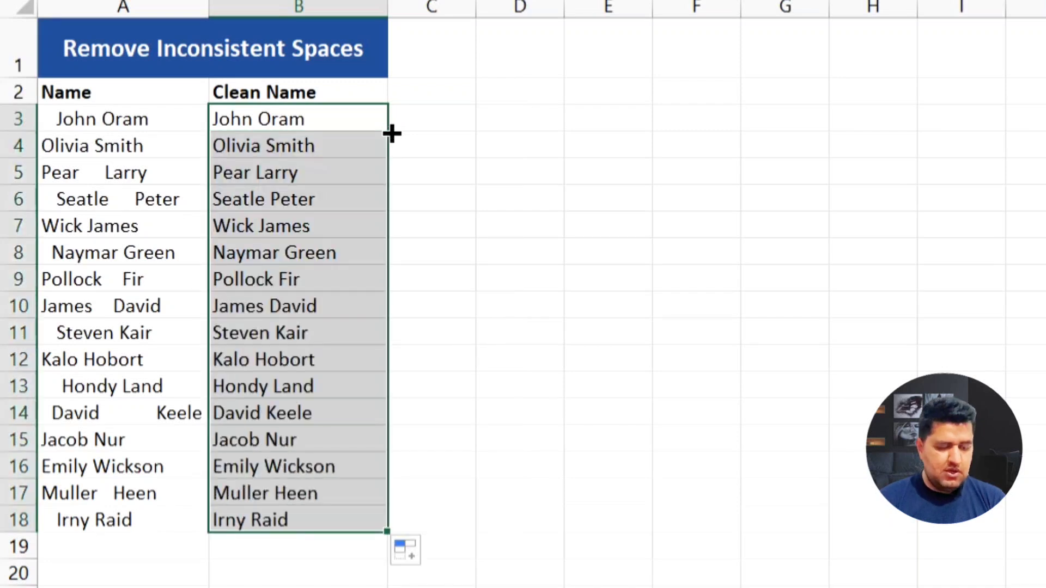
pyautogui.click(273, 259)
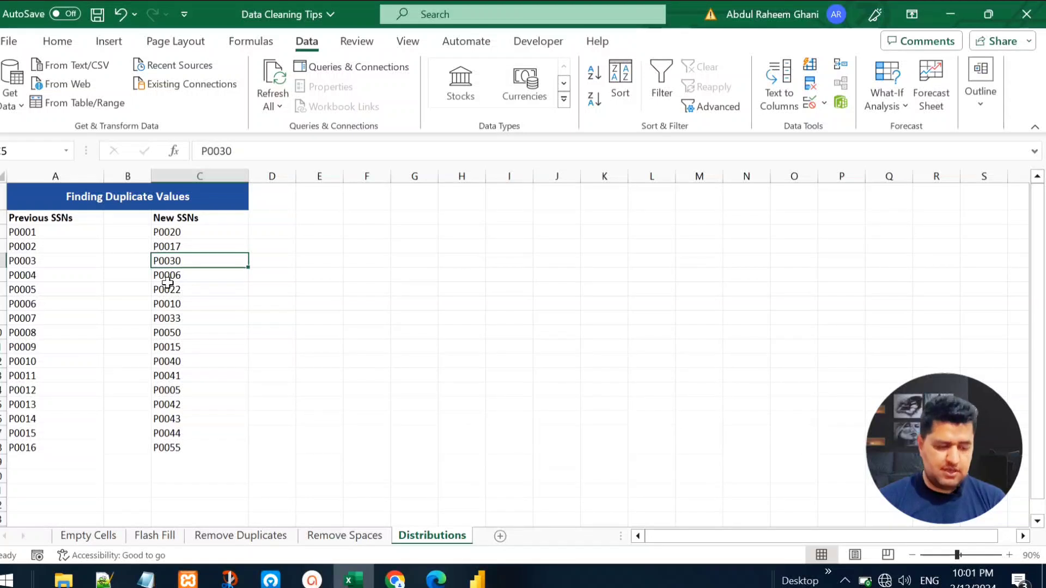
# Select Previous SSNs A2:A18 together with New SSNs C2:C18.
pyautogui.click(57, 218)
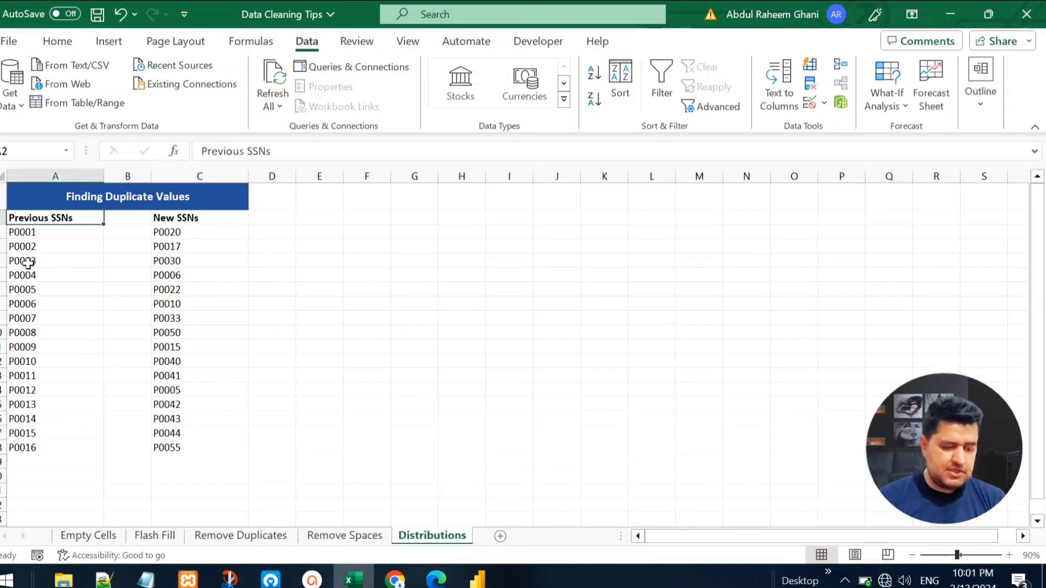
pyautogui.click(156, 220)
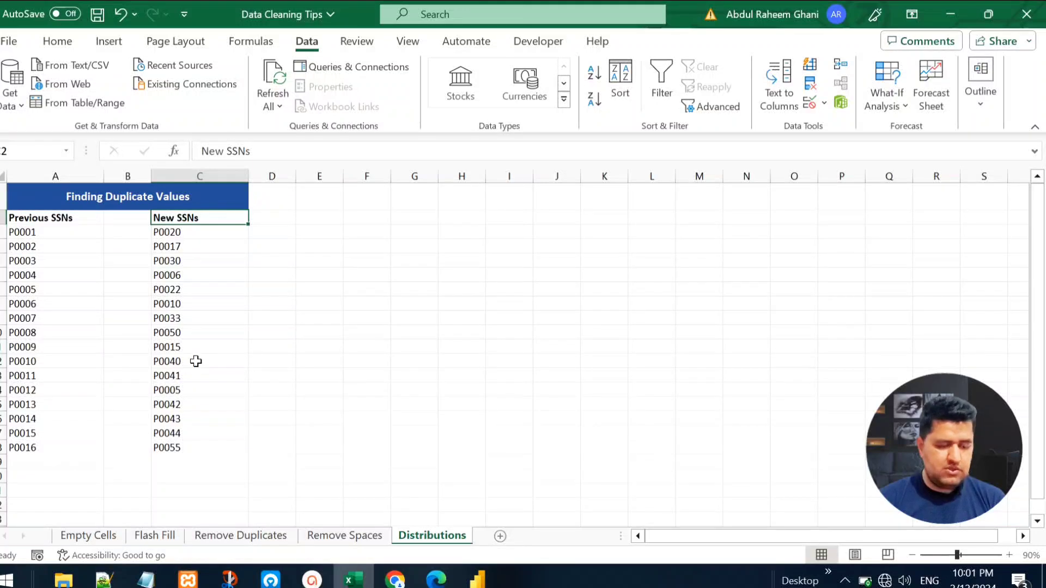
pyautogui.moveTo(70, 217); pyautogui.dragTo(64, 448)
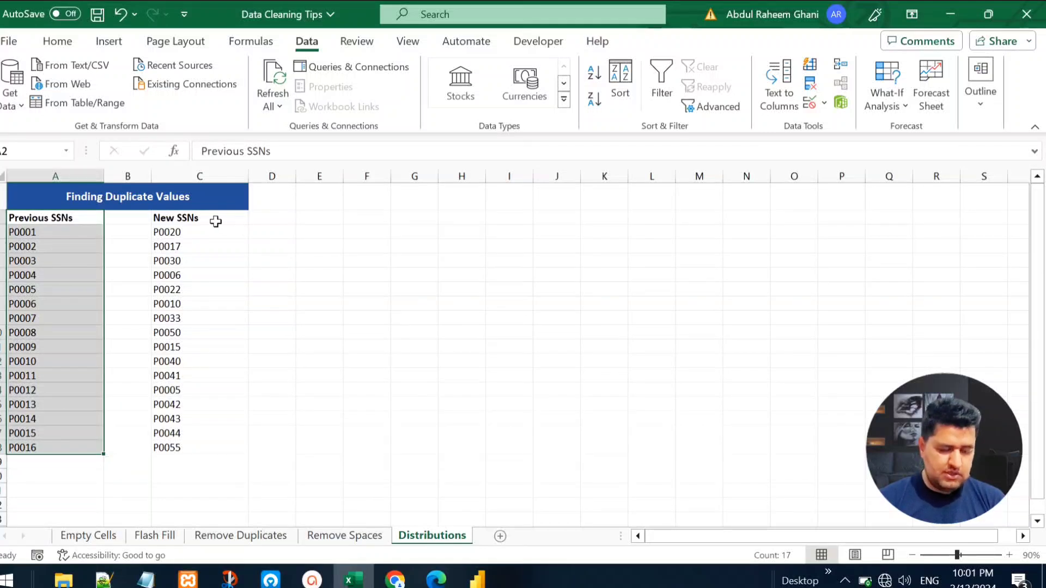
pyautogui.moveTo(216, 221); pyautogui.dragTo(207, 446)
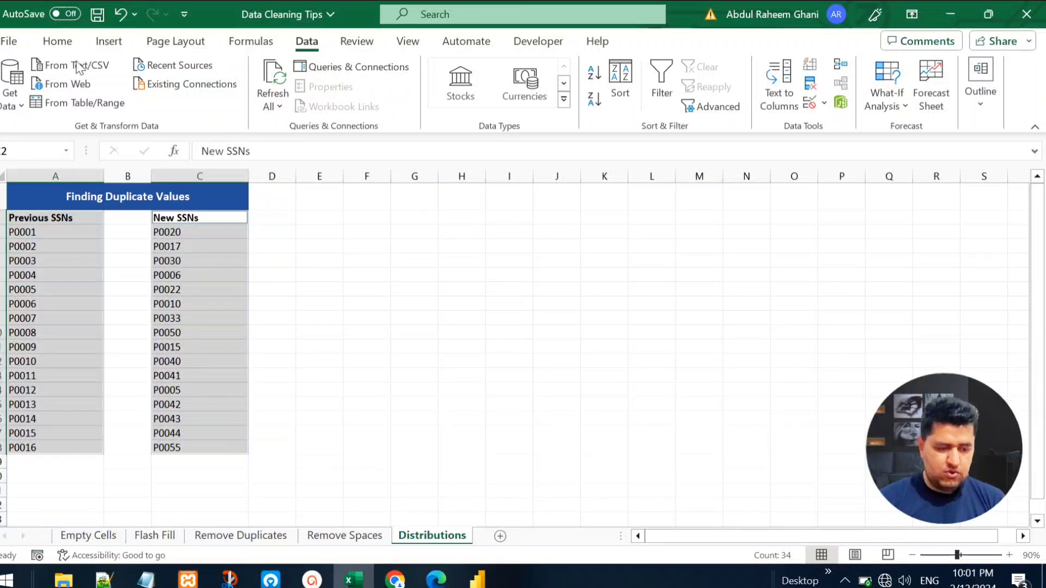
# Apply Duplicate Values conditional formatting with Light Red Fill and Dark Red Text to both SSN columns.
pyautogui.click(57, 42)
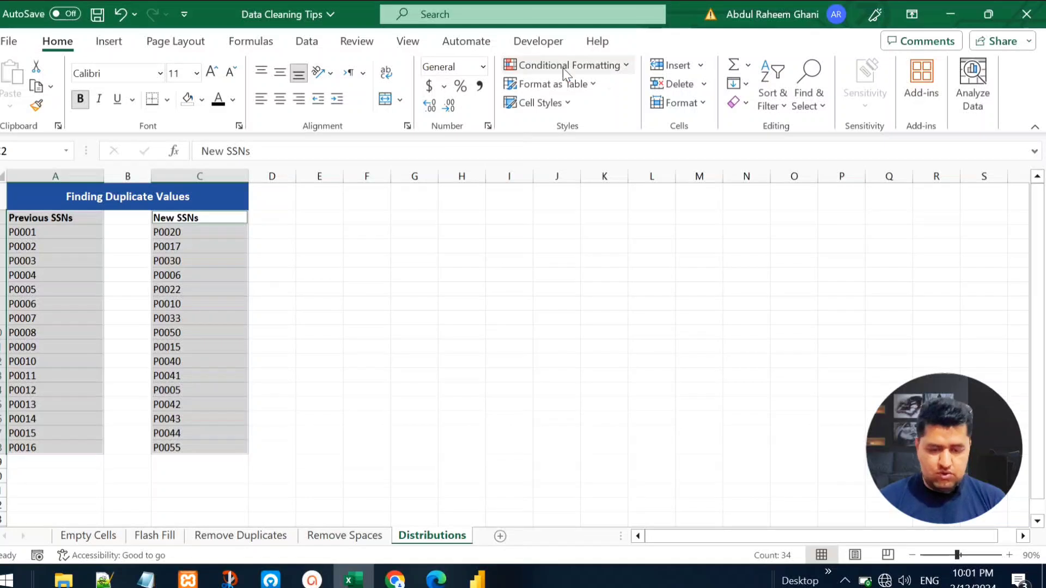
pyautogui.click(623, 67)
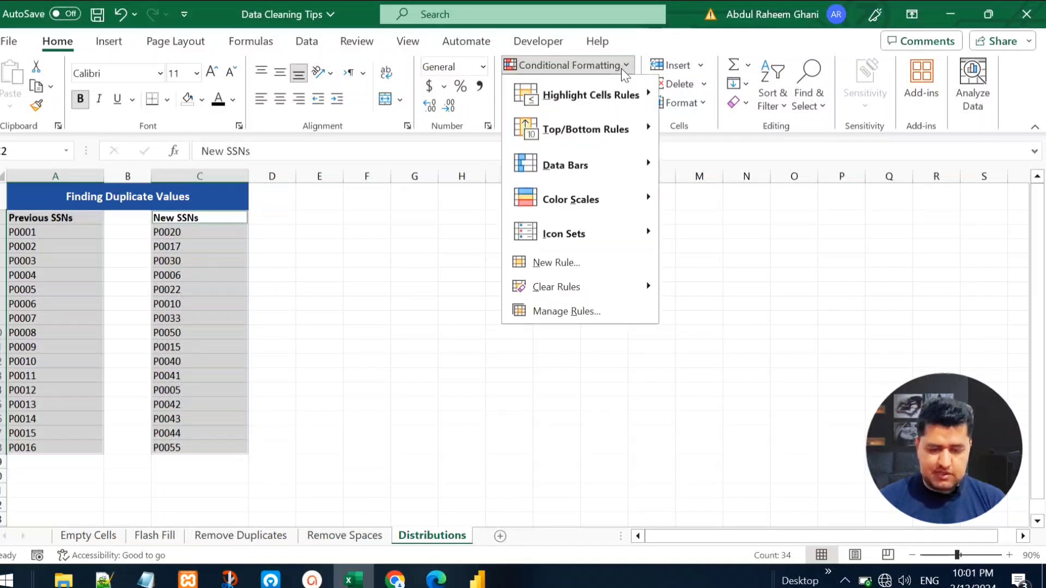
pyautogui.moveTo(625, 102)
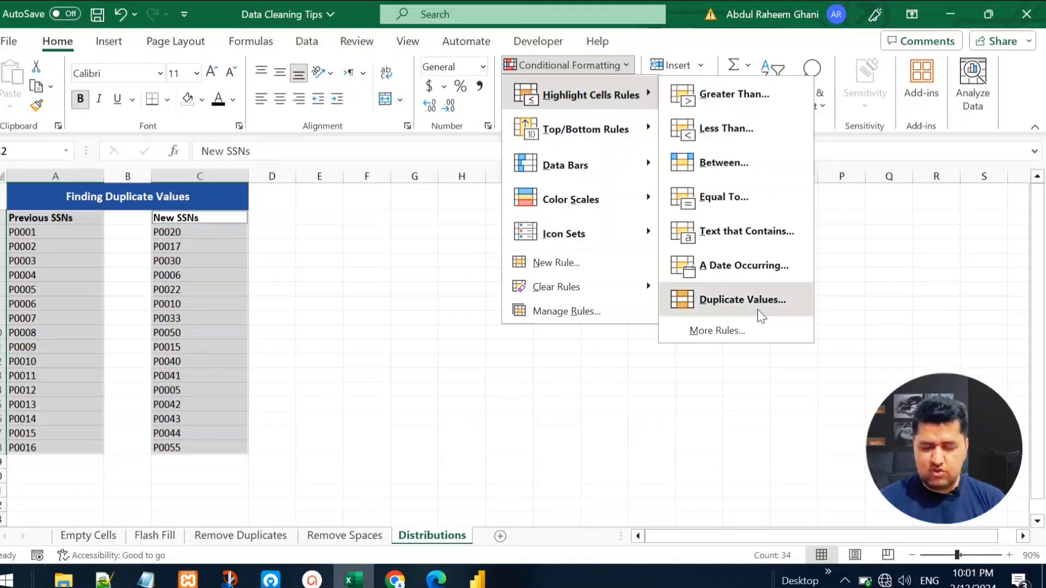
pyautogui.click(761, 313)
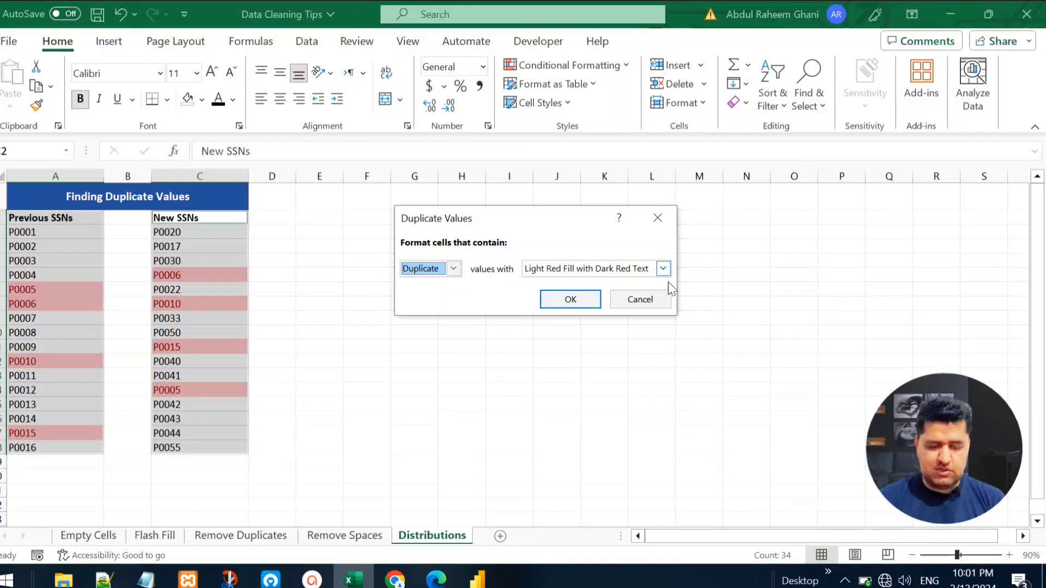
pyautogui.click(571, 301)
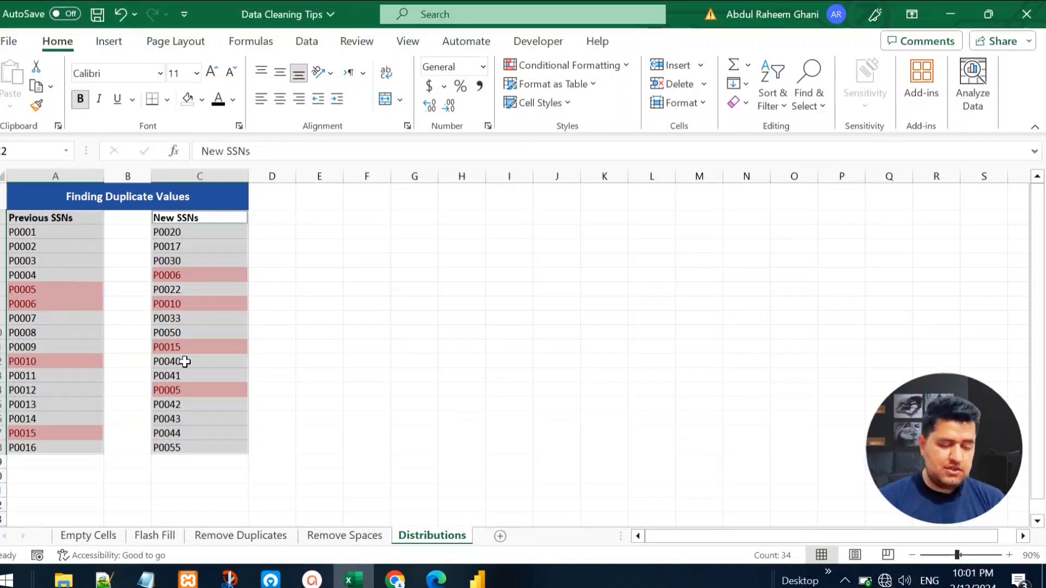
pyautogui.click(58, 290)
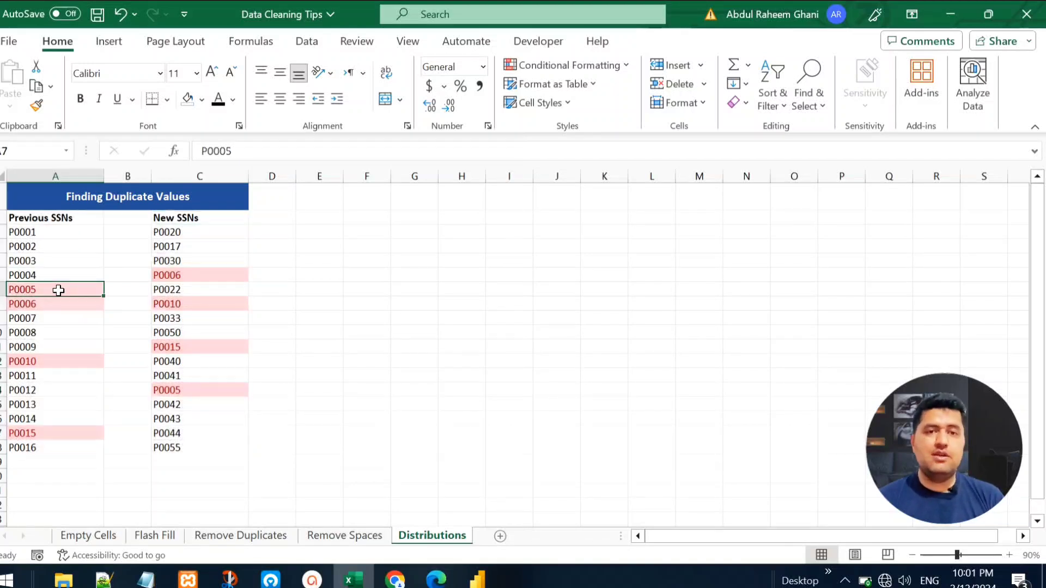